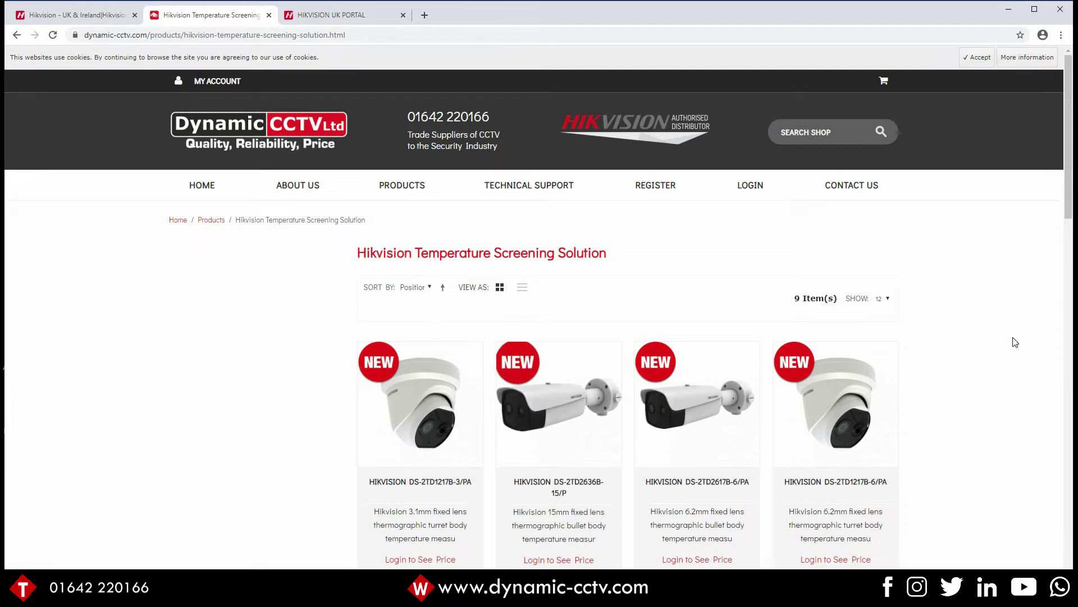
On the Hikvision UK Portal downloads page, open the 00 Temperature Screening firmware folder.
{"action": "left_click_drag", "start_coordinate": [1072, 193], "coordinate": [1074, 140]}
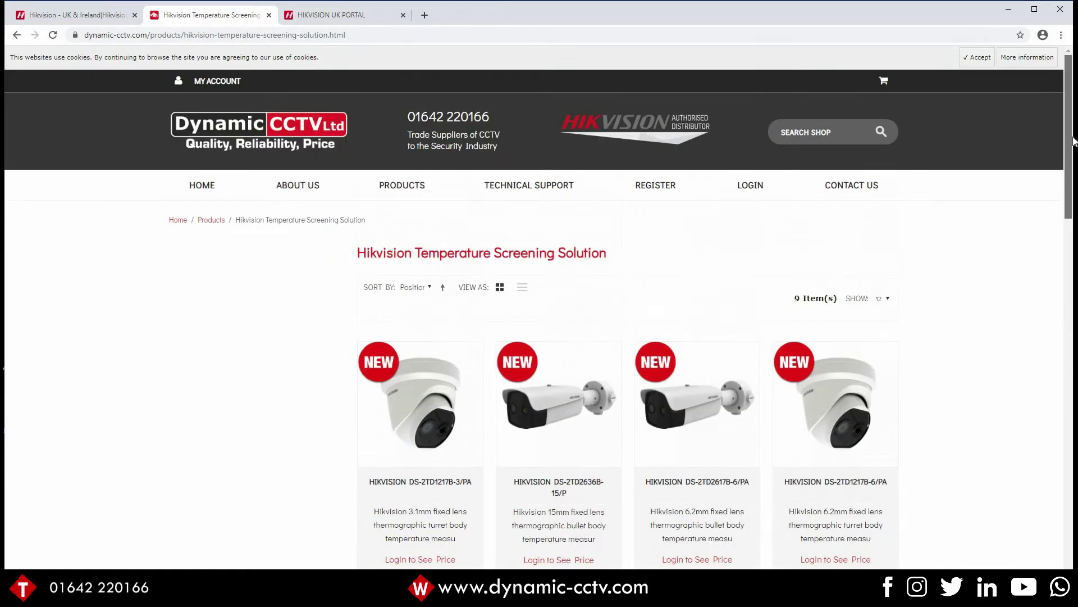
{"action": "left_click", "coordinate": [324, 15]}
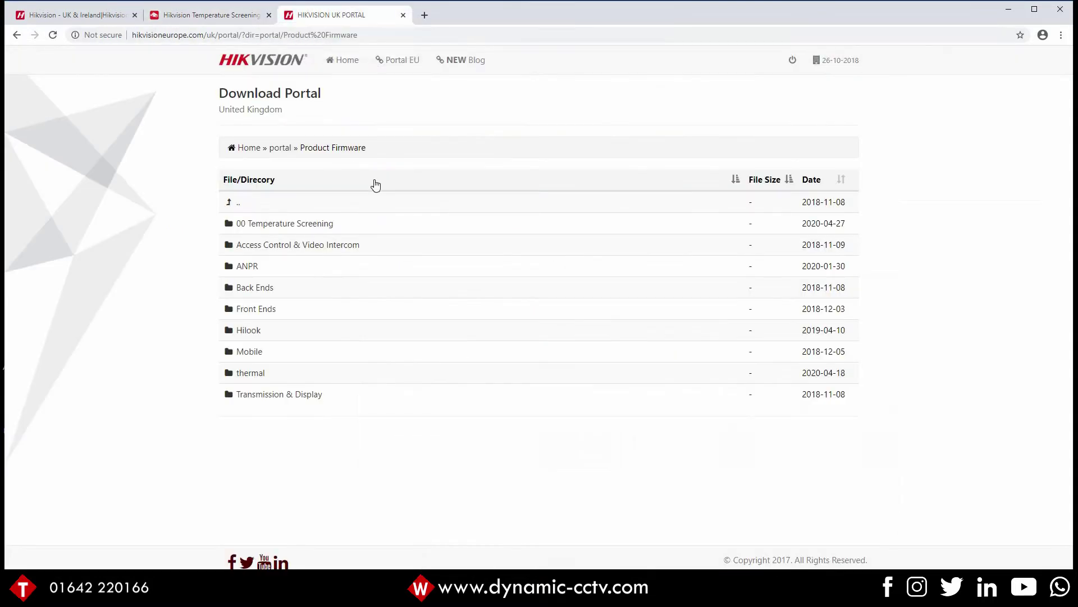
{"action": "left_click", "coordinate": [308, 230]}
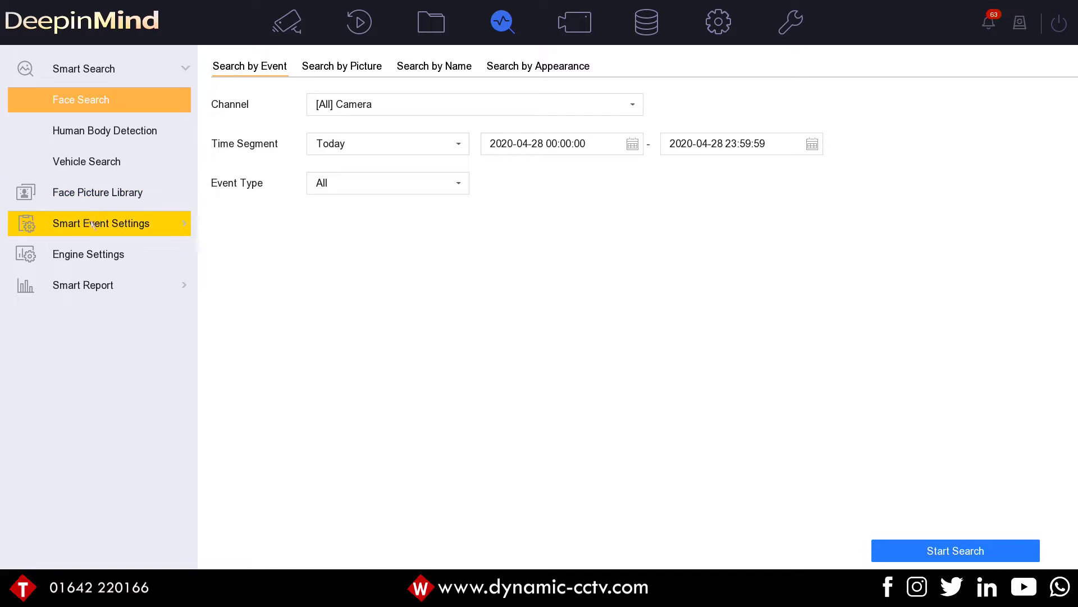
Open Smart Event Settings > Facial Recognition to show Camera 01's all-week face capture schedule.
{"action": "left_click", "coordinate": [94, 224]}
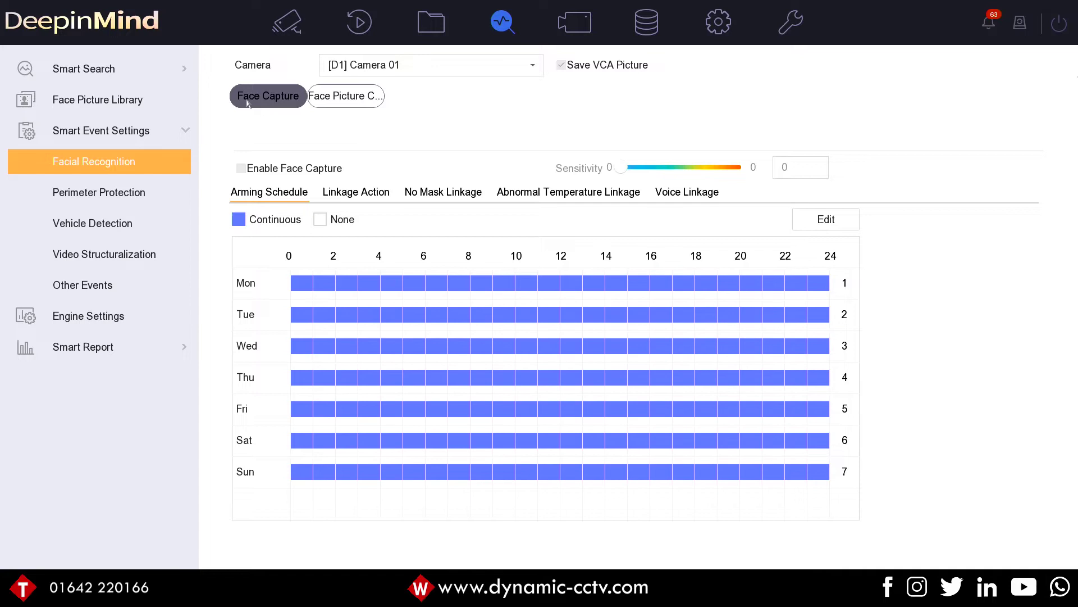
Check the No Mask, Abnormal Temperature and Voice linkage tabs, then open Face Picture Comparison.
{"action": "left_click", "coordinate": [431, 193]}
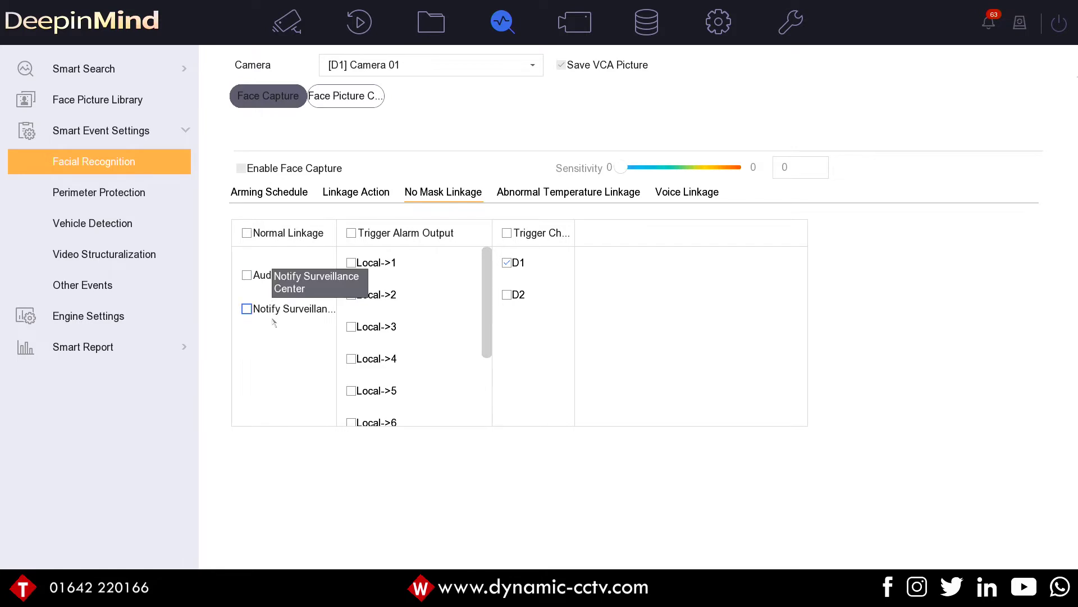
{"action": "left_click", "coordinate": [522, 193]}
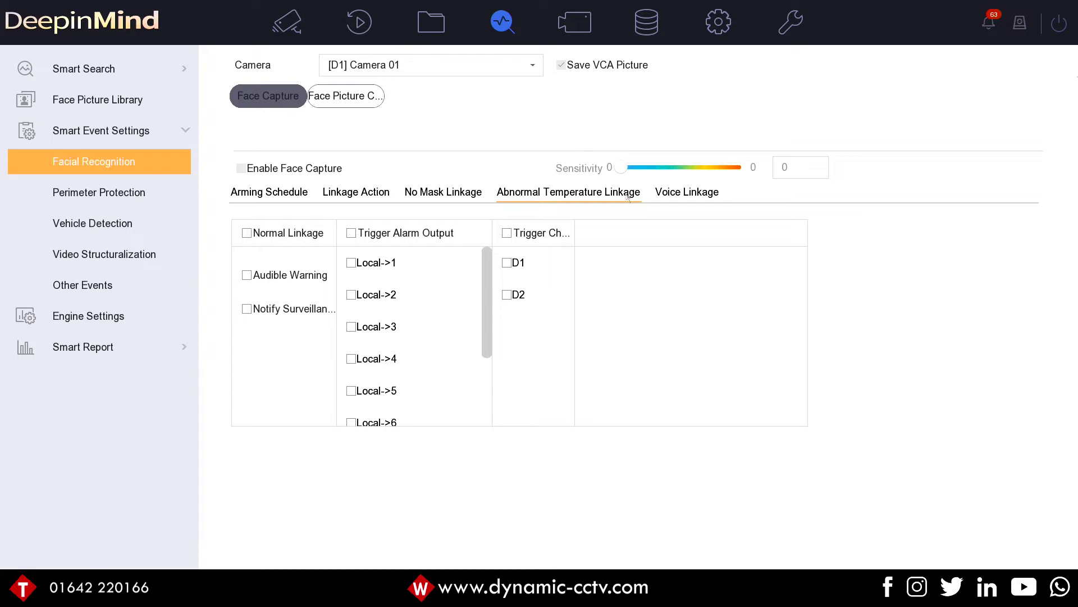
{"action": "left_click", "coordinate": [692, 197]}
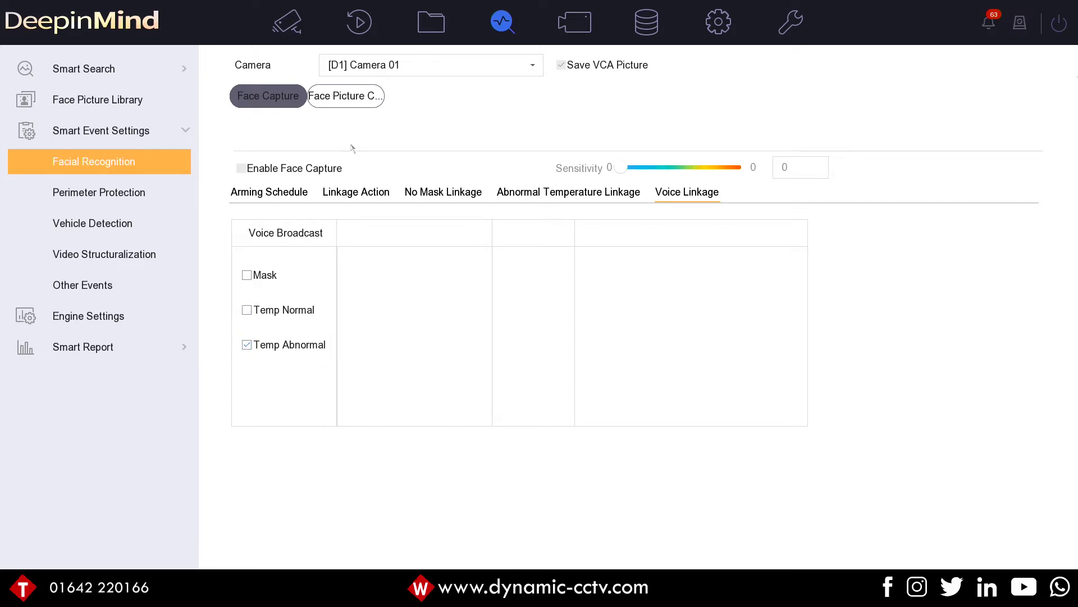
{"action": "left_click", "coordinate": [329, 98]}
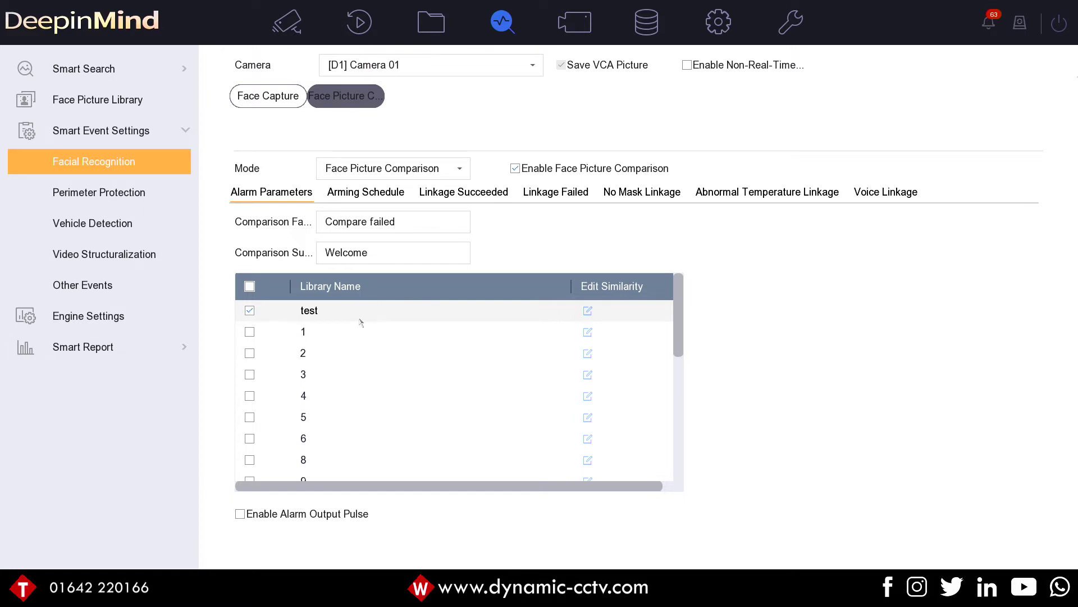
Review face comparison's arming schedule, Linkage Succeeded, No Mask, Abnormal Temperature and voice linkage tabs.
{"action": "left_click", "coordinate": [403, 213]}
{"action": "left_click", "coordinate": [374, 201]}
{"action": "left_click", "coordinate": [362, 197]}
{"action": "left_click", "coordinate": [455, 201]}
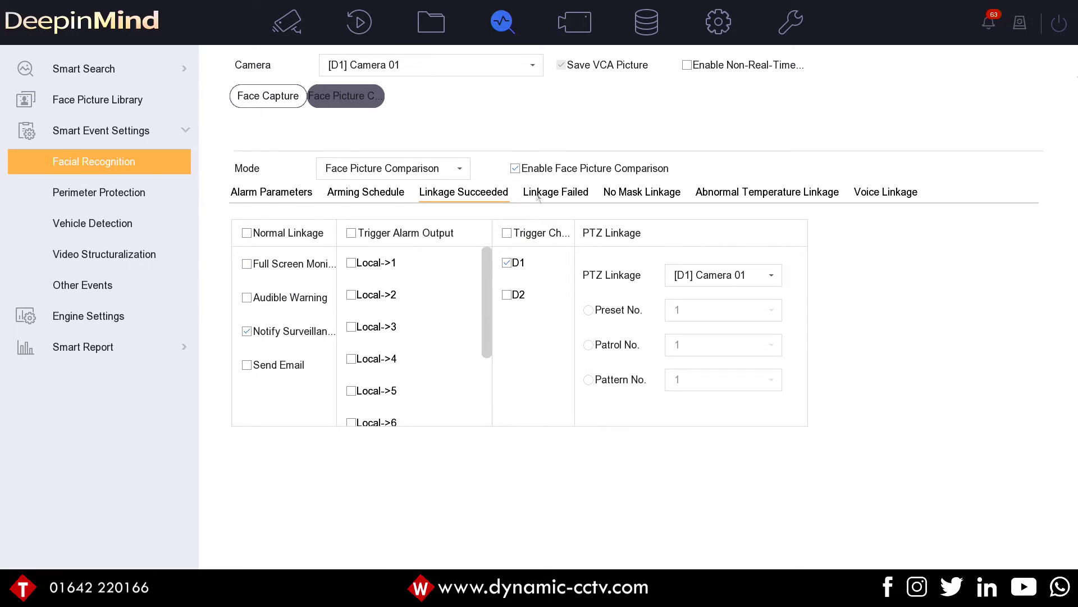
{"action": "left_click", "coordinate": [633, 194]}
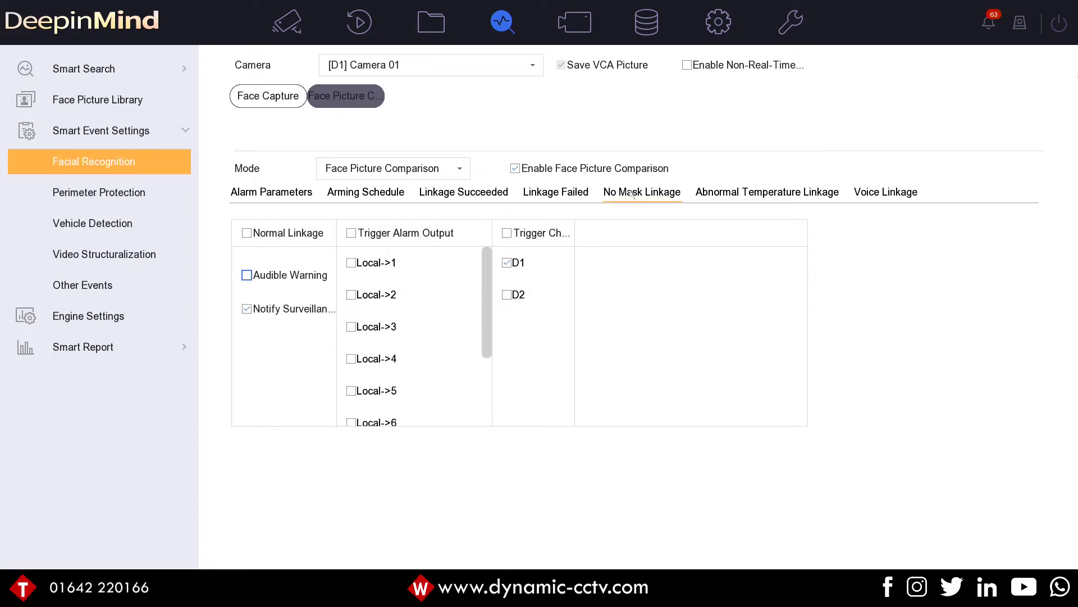
{"action": "left_click", "coordinate": [741, 196]}
{"action": "left_click", "coordinate": [895, 197]}
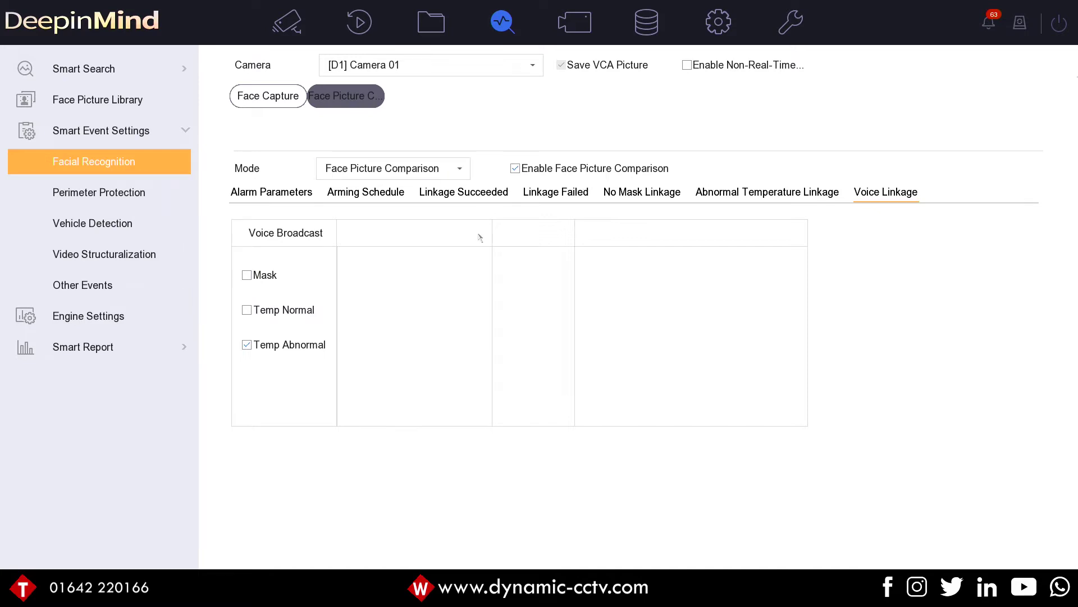
Switch recognition mode to Stranger, review its alarm parameters, and return to live view.
{"action": "left_click", "coordinate": [459, 168]}
{"action": "left_click", "coordinate": [393, 215]}
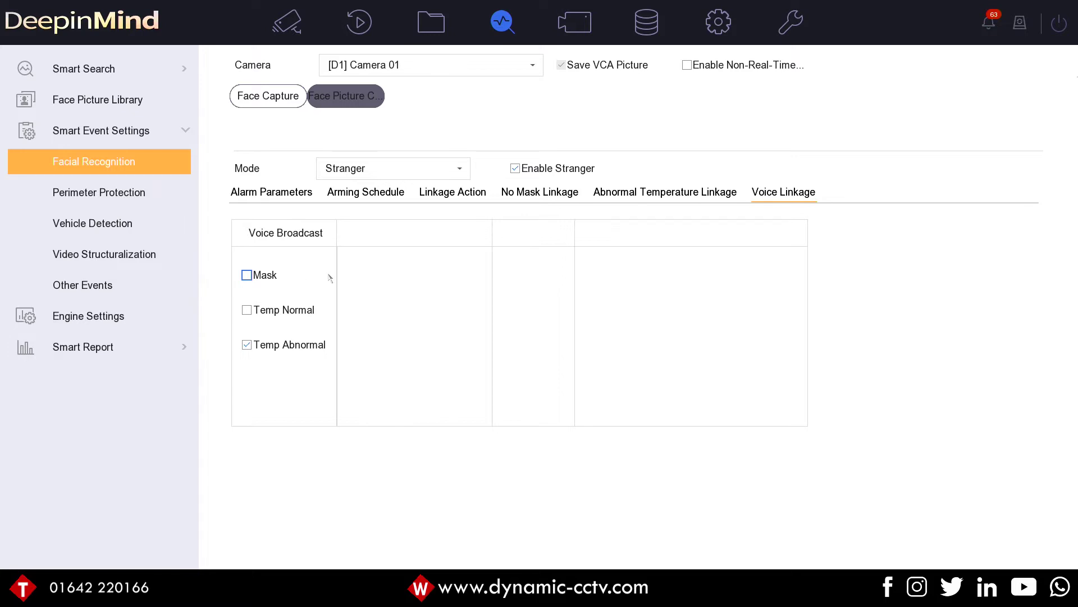
{"action": "left_click", "coordinate": [288, 200]}
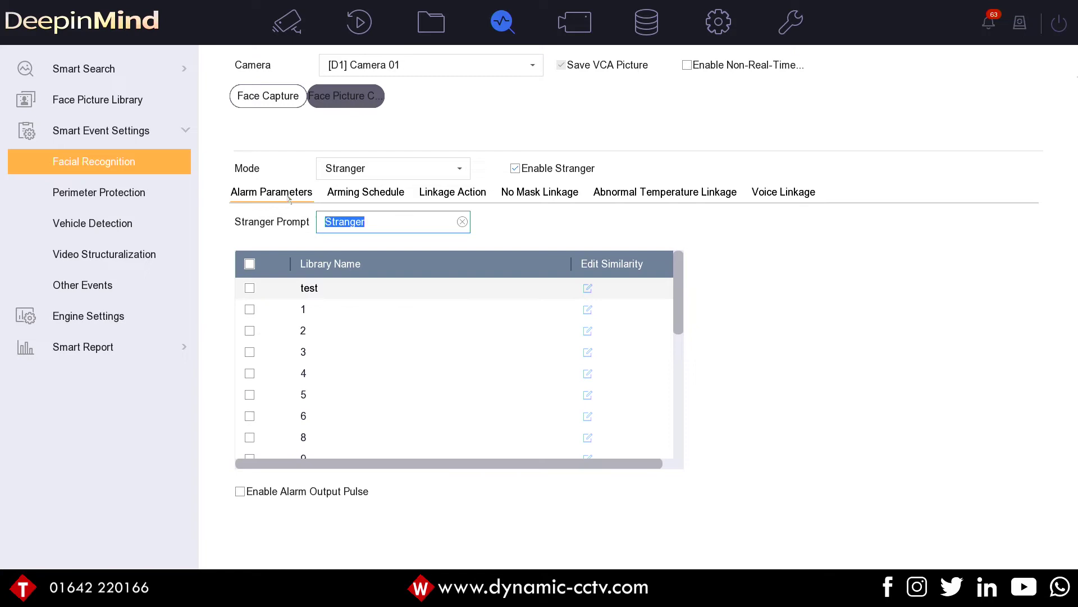
{"action": "left_click", "coordinate": [291, 24]}
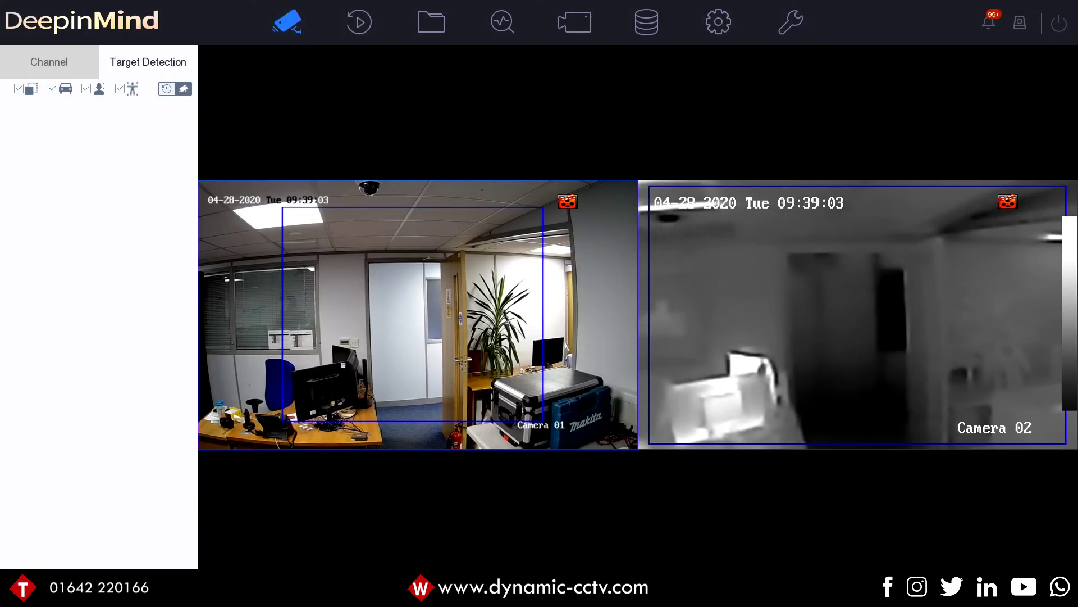
Watch the Target Detection panel list a normal 36.0°C and an abnormal 46.0°C face capture.
{"action": "mouse_move", "coordinate": [686, 337]}
{"action": "mouse_move", "coordinate": [539, 279]}
{"action": "mouse_move", "coordinate": [215, 231]}
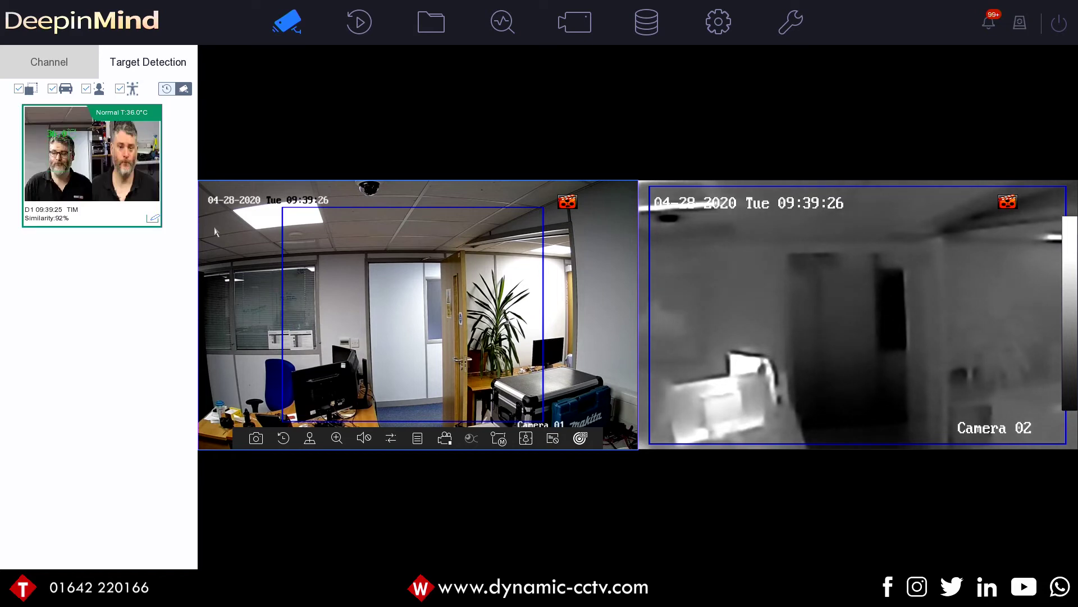
{"action": "mouse_move", "coordinate": [85, 157]}
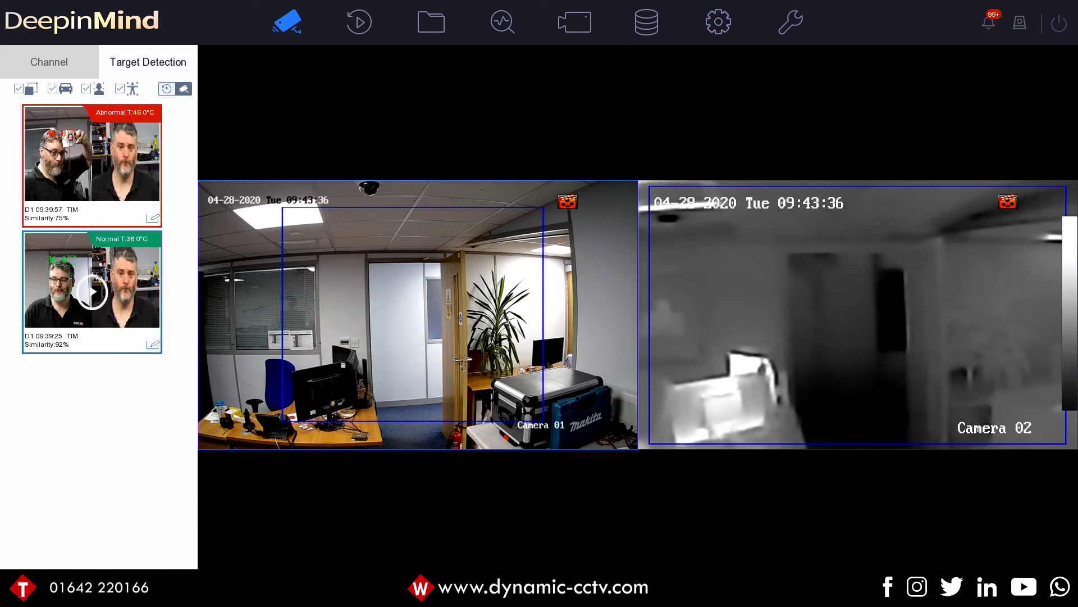
{"action": "left_click", "coordinate": [90, 172]}
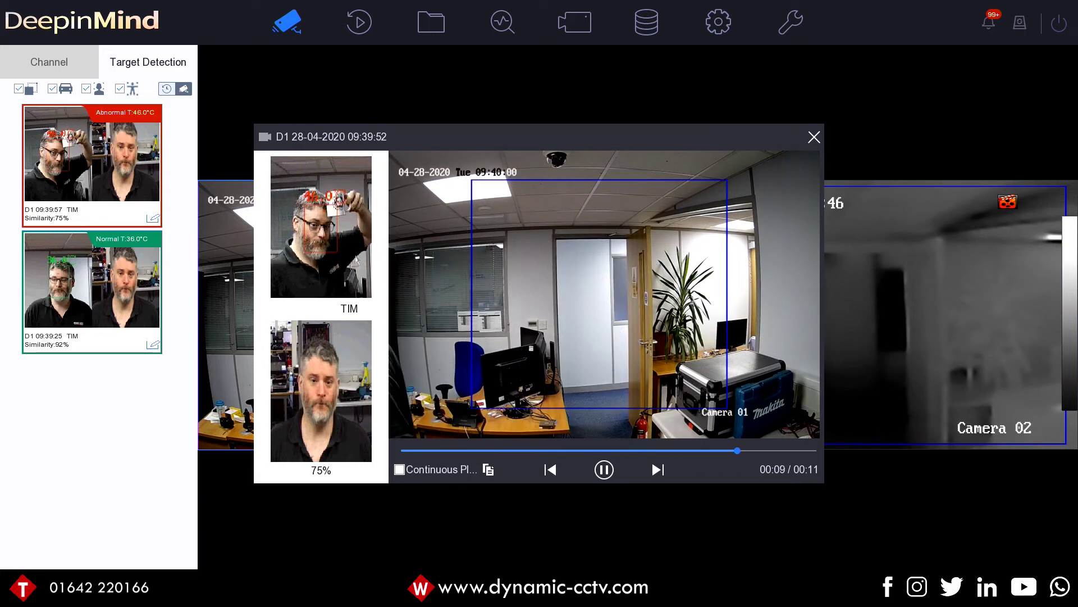
{"action": "left_click", "coordinate": [814, 137]}
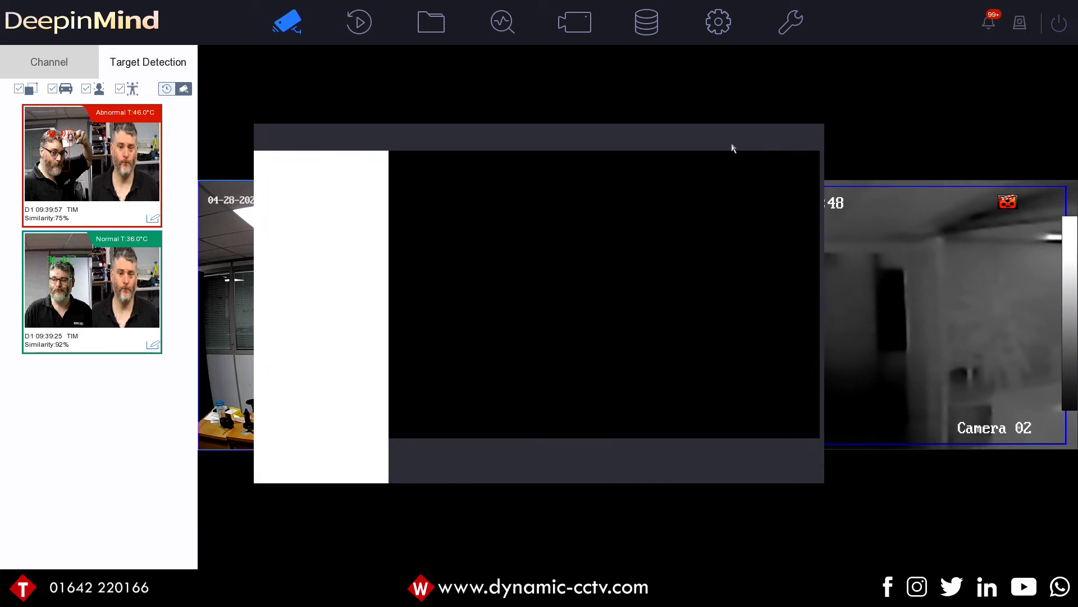
{"action": "mouse_move", "coordinate": [85, 238]}
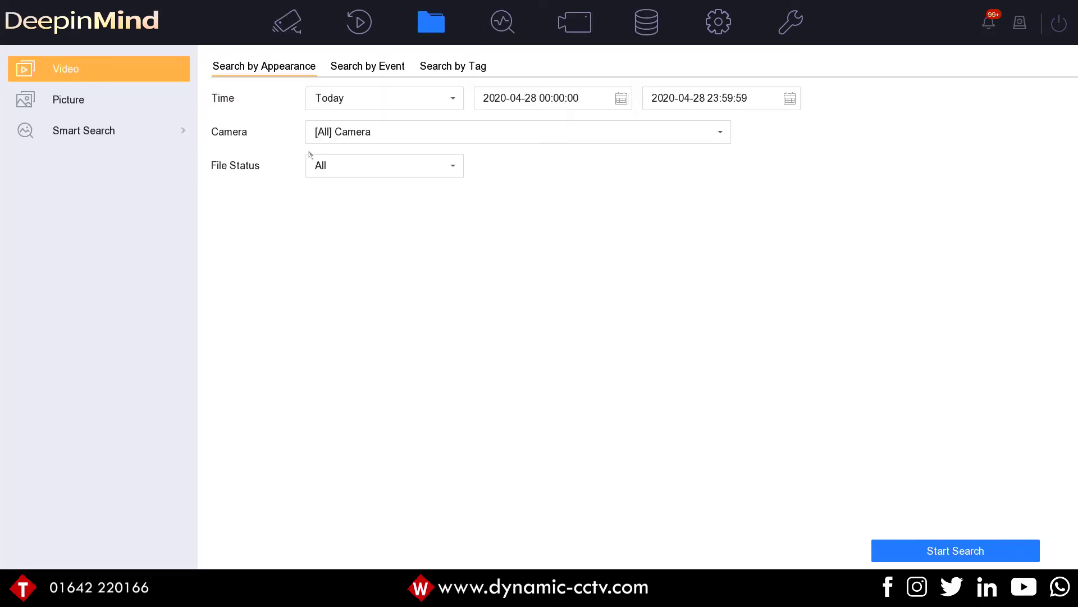
Search today's recordings by event with Temperature Detection as the event type.
{"action": "left_click", "coordinate": [310, 162]}
{"action": "left_click", "coordinate": [381, 73]}
{"action": "left_click", "coordinate": [382, 166]}
{"action": "left_click", "coordinate": [378, 170]}
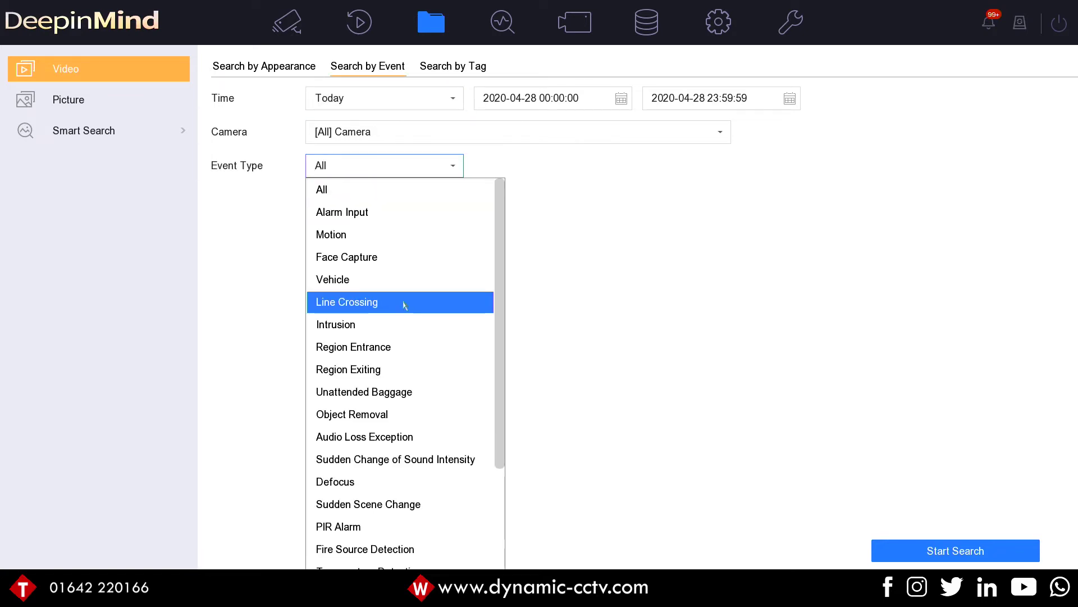
{"action": "scroll", "coordinate": [402, 427], "scroll_direction": "down", "scroll_amount": 2}
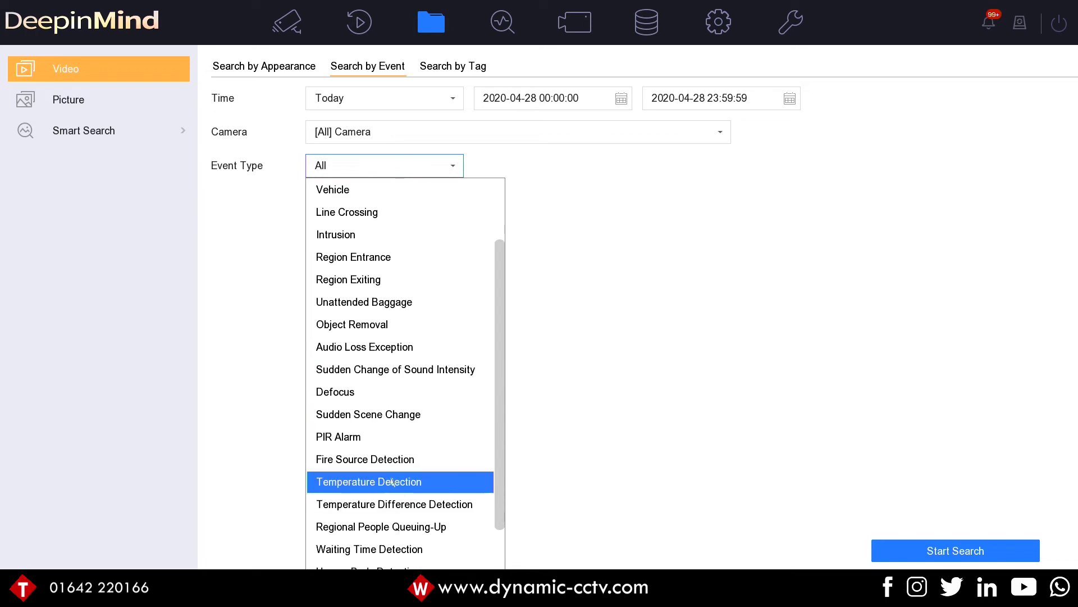
{"action": "left_click", "coordinate": [392, 482]}
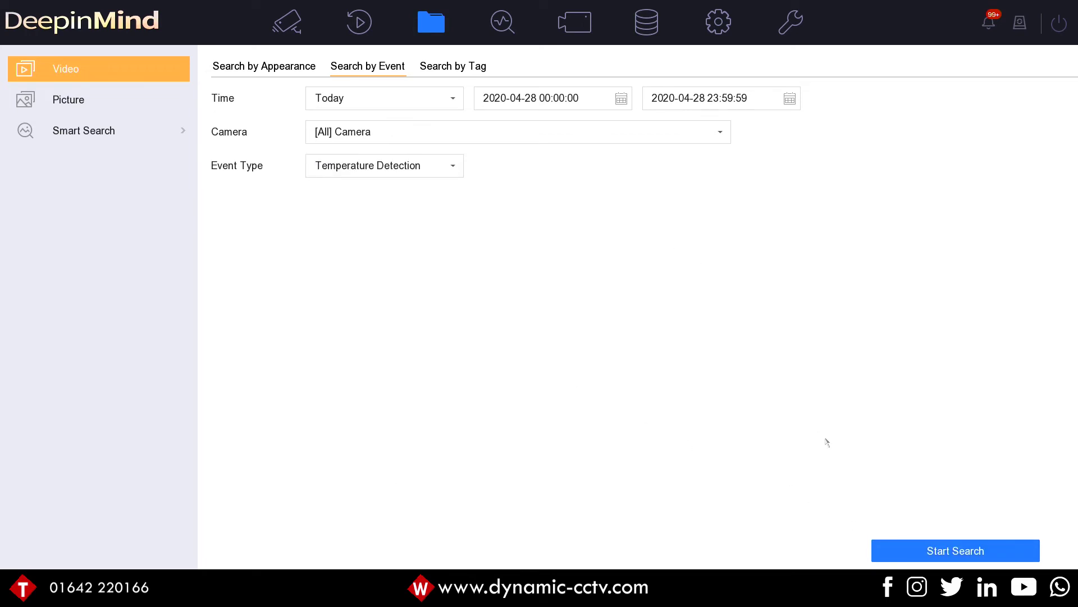
{"action": "left_click", "coordinate": [898, 550]}
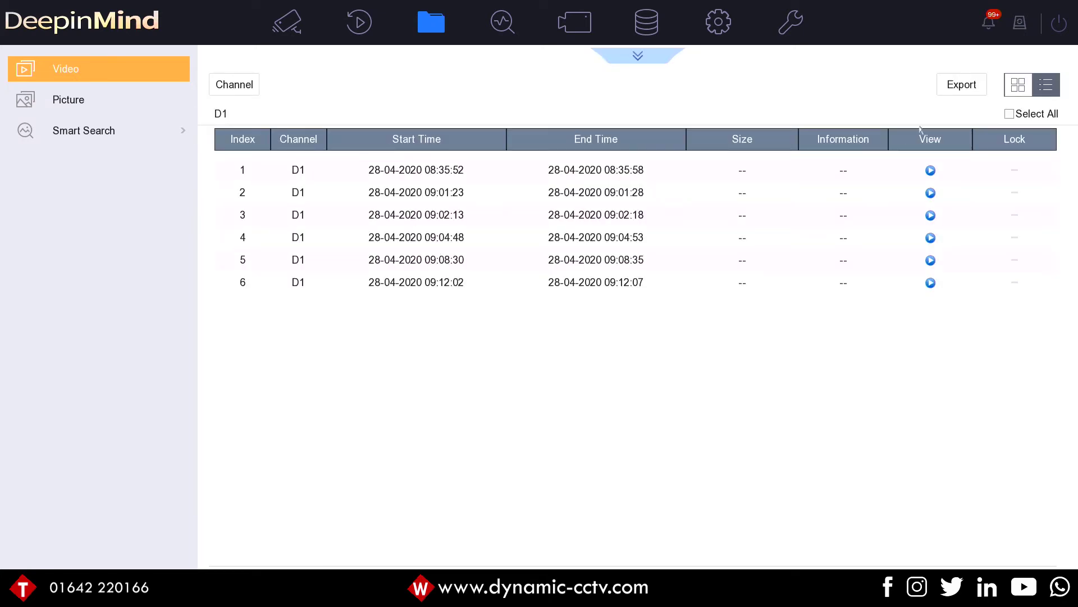
Show the results as thumbnails, then play and close the 09:01:23 recording.
{"action": "left_click", "coordinate": [1017, 90]}
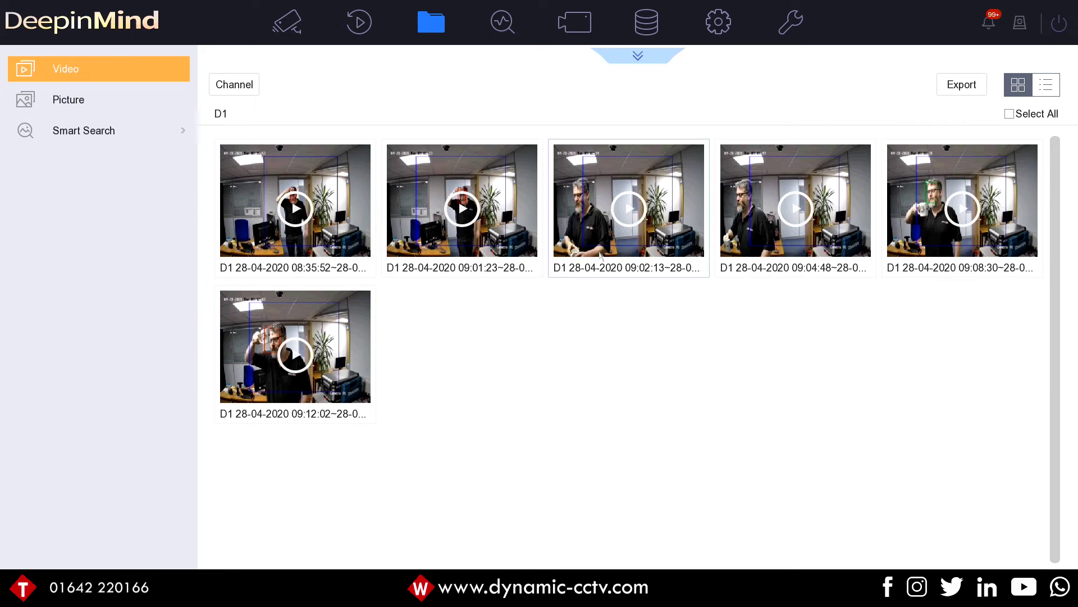
{"action": "left_click", "coordinate": [480, 237]}
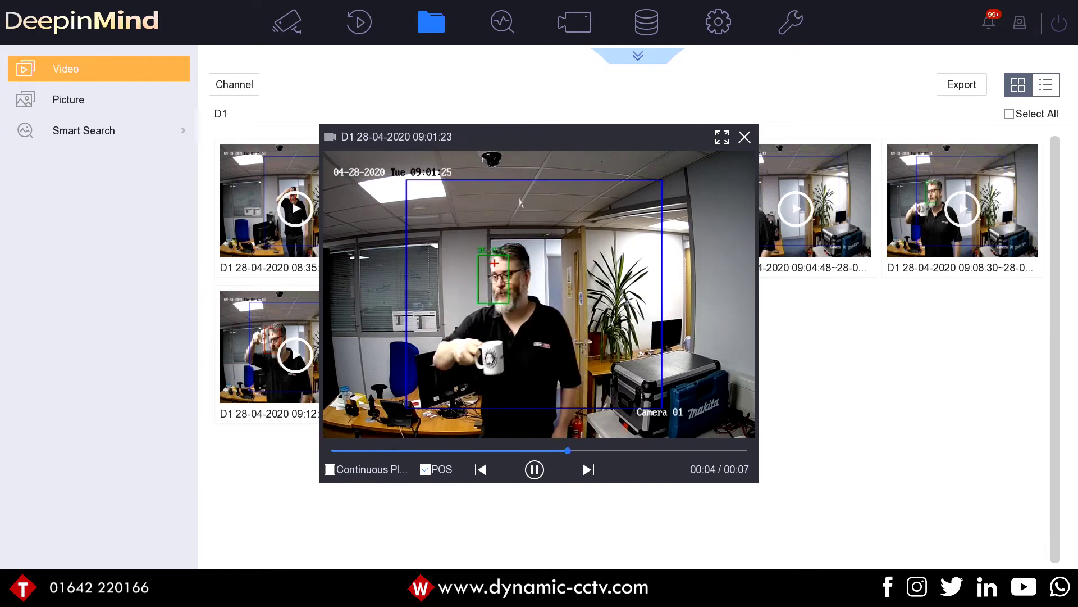
{"action": "left_click", "coordinate": [745, 137]}
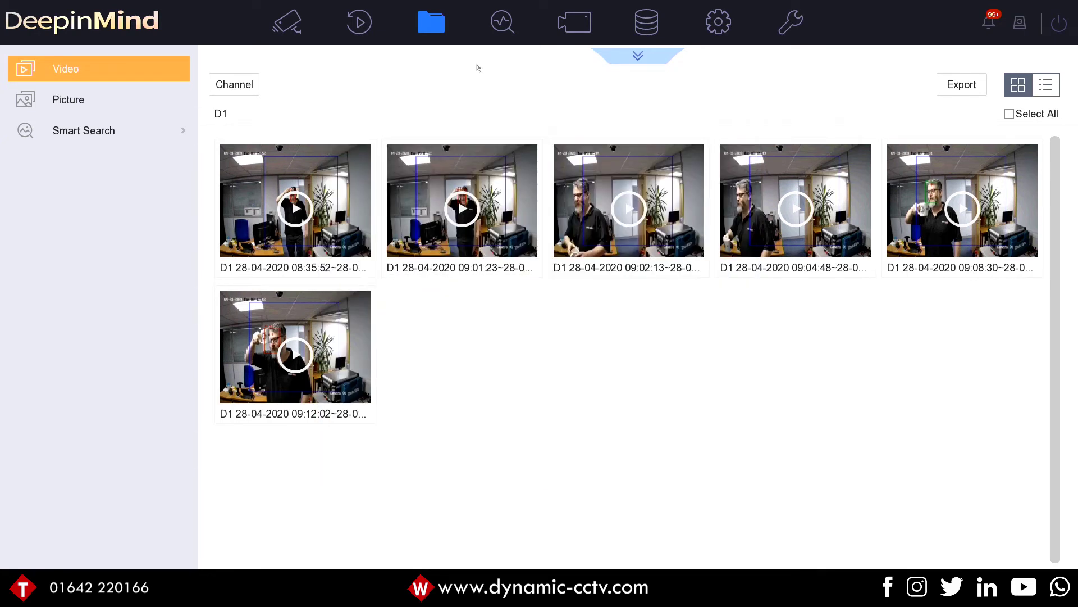
Run a Face Search by Appearance filtered to Abnormal temperature, returning readings from 37.8 to 69.6.
{"action": "left_click", "coordinate": [504, 22]}
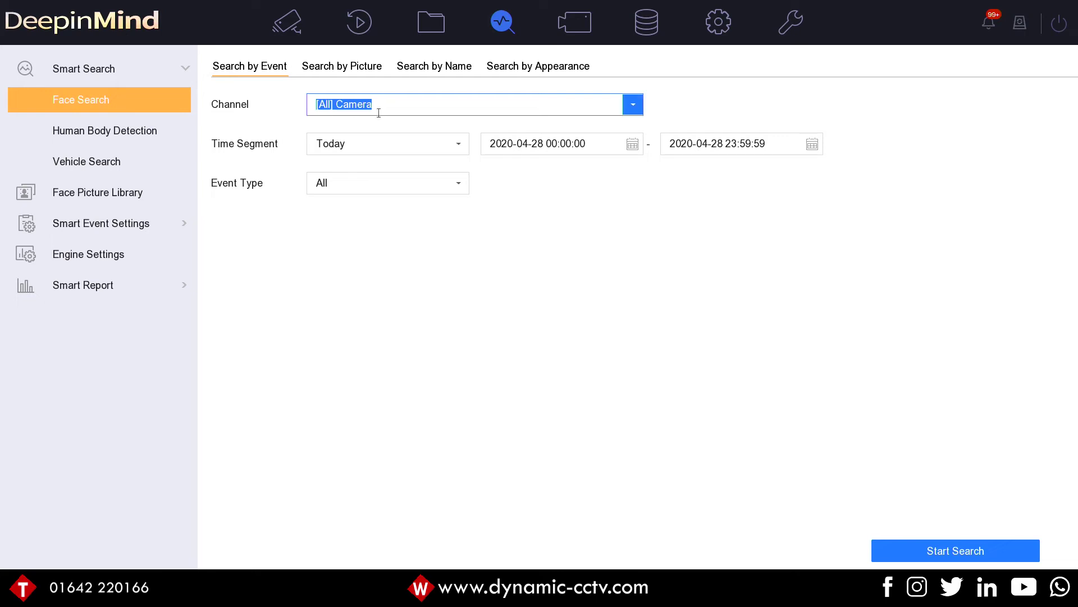
{"action": "left_click", "coordinate": [522, 69]}
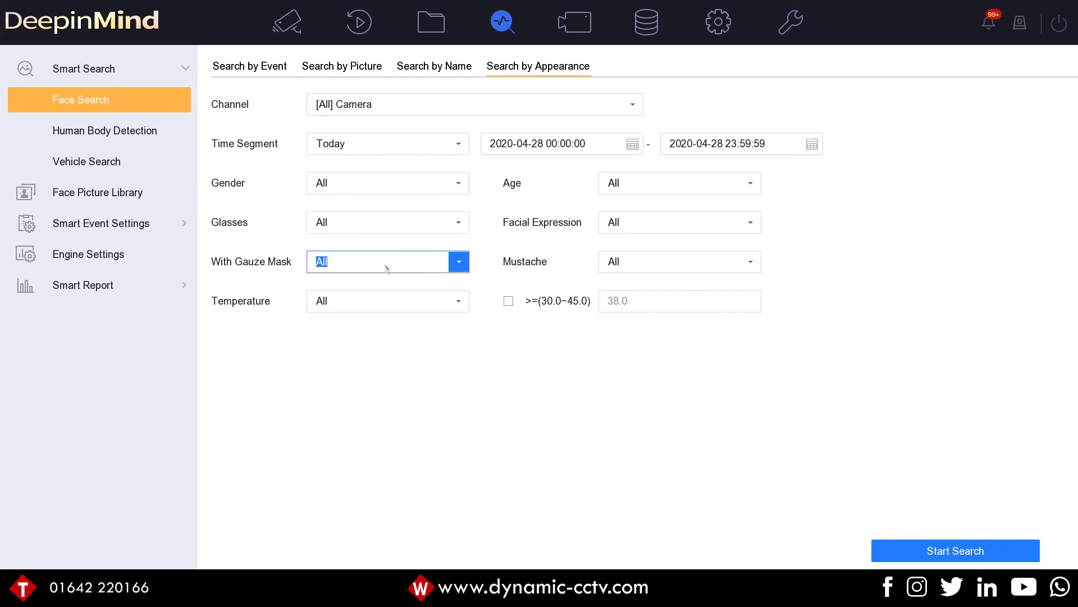
{"action": "left_click", "coordinate": [354, 311]}
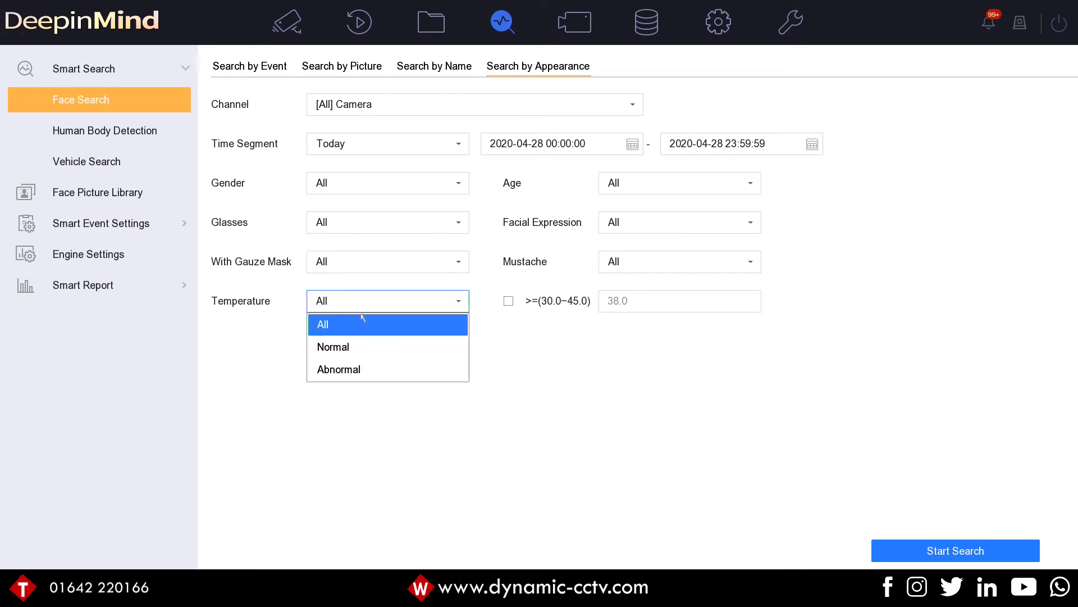
{"action": "left_click", "coordinate": [363, 369]}
{"action": "left_click", "coordinate": [361, 301]}
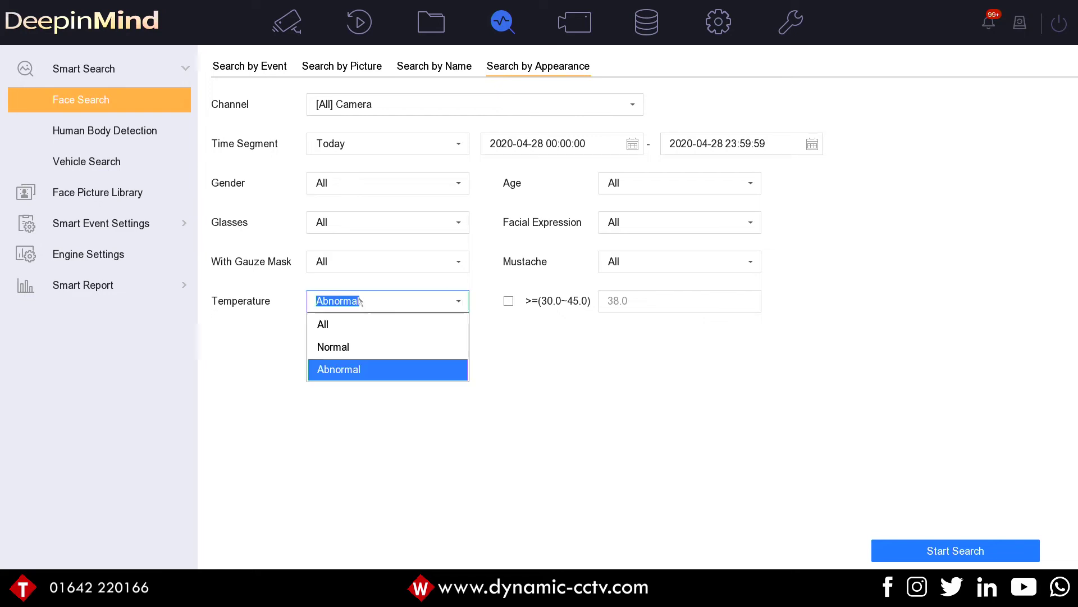
{"action": "left_click", "coordinate": [342, 369]}
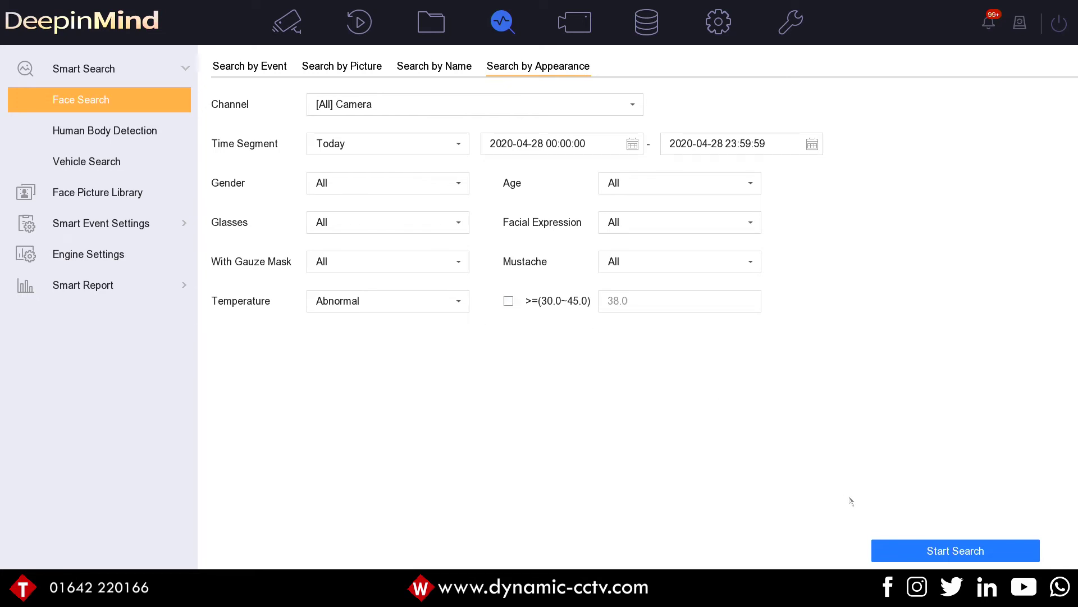
{"action": "left_click", "coordinate": [905, 553]}
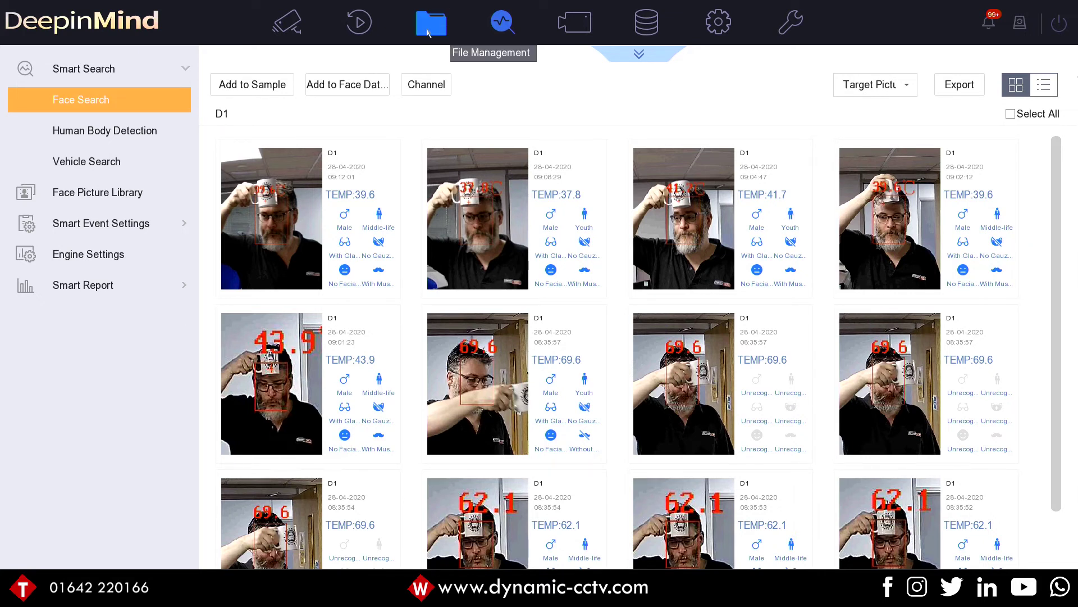
Return to live view, showing the abnormal 39.6°C and normal 36.1°C Screening captures.
{"action": "left_click", "coordinate": [286, 31]}
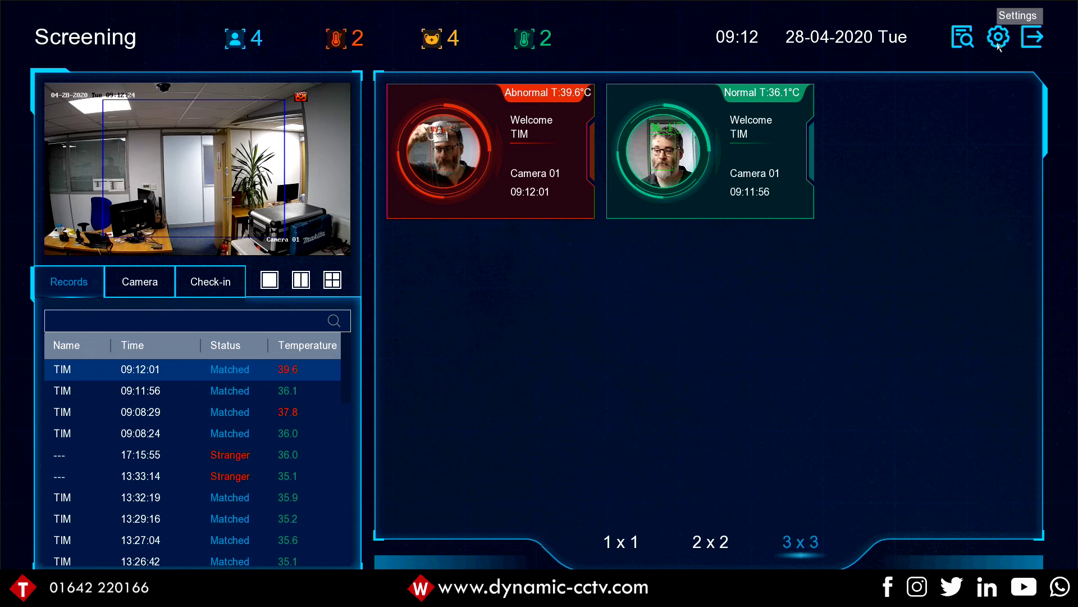
Set Prompt for Mask to Display in the Screening display settings and apply it.
{"action": "left_click", "coordinate": [998, 39]}
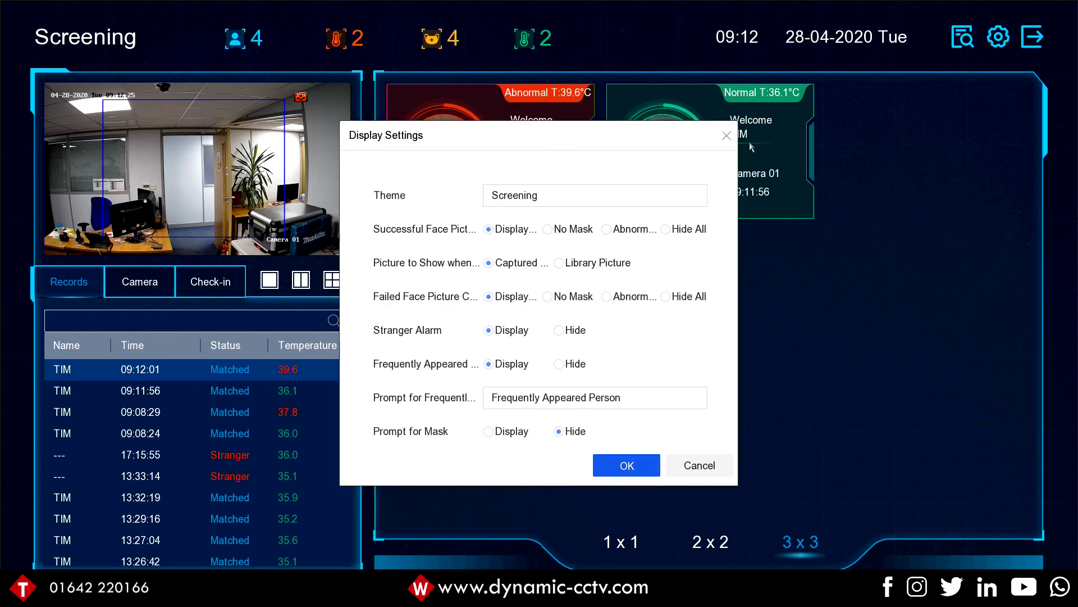
{"action": "left_click", "coordinate": [489, 432]}
{"action": "left_click", "coordinate": [611, 466]}
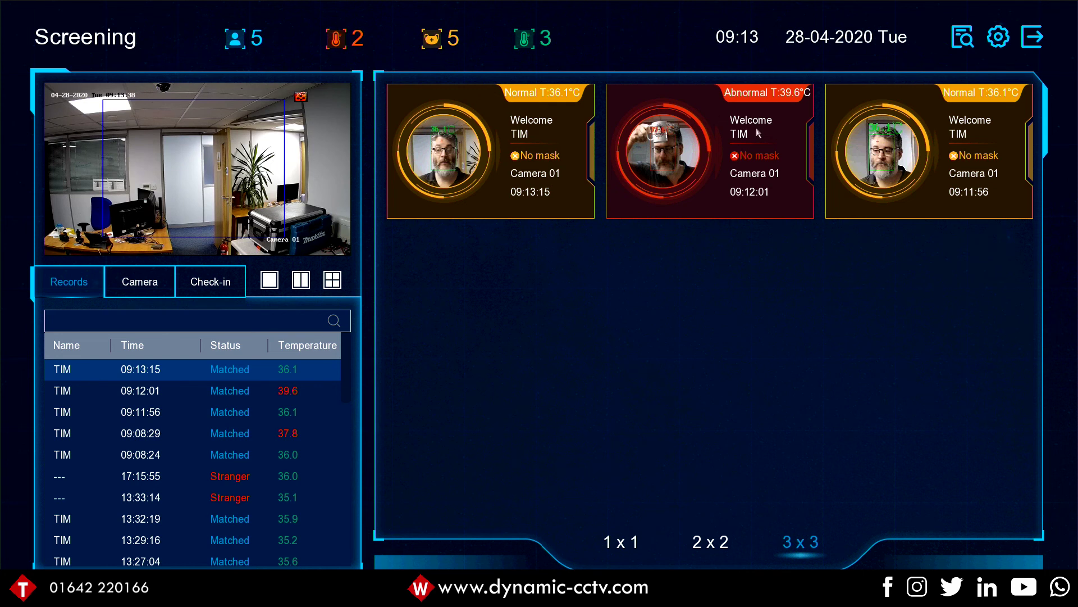
Set Prompt for Mask back to Hide in Display Settings and confirm with OK.
{"action": "left_click", "coordinate": [999, 37]}
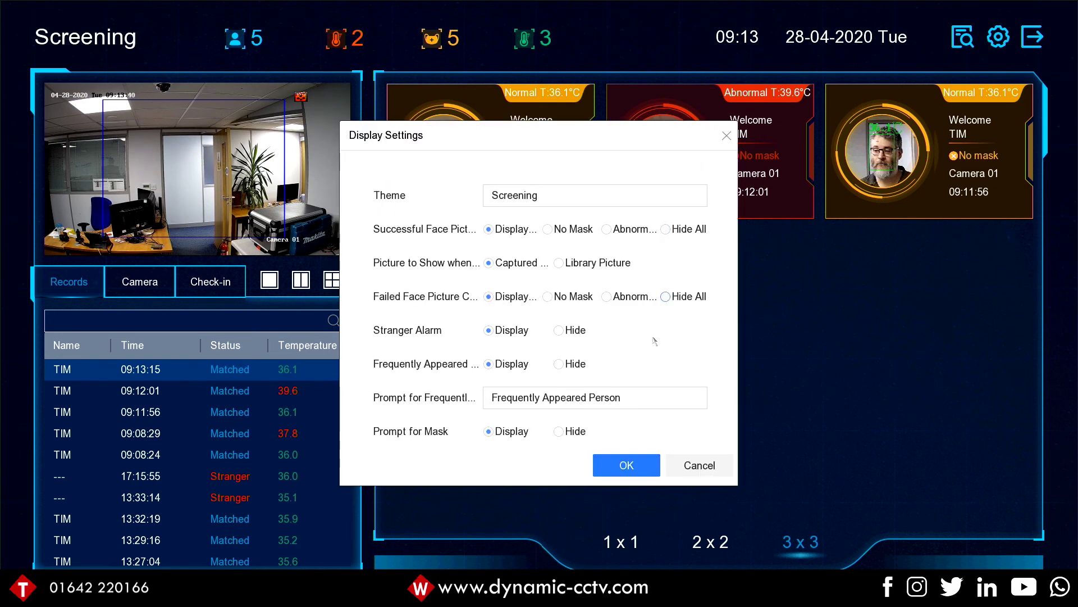
{"action": "left_click", "coordinate": [558, 431]}
{"action": "left_click", "coordinate": [625, 462]}
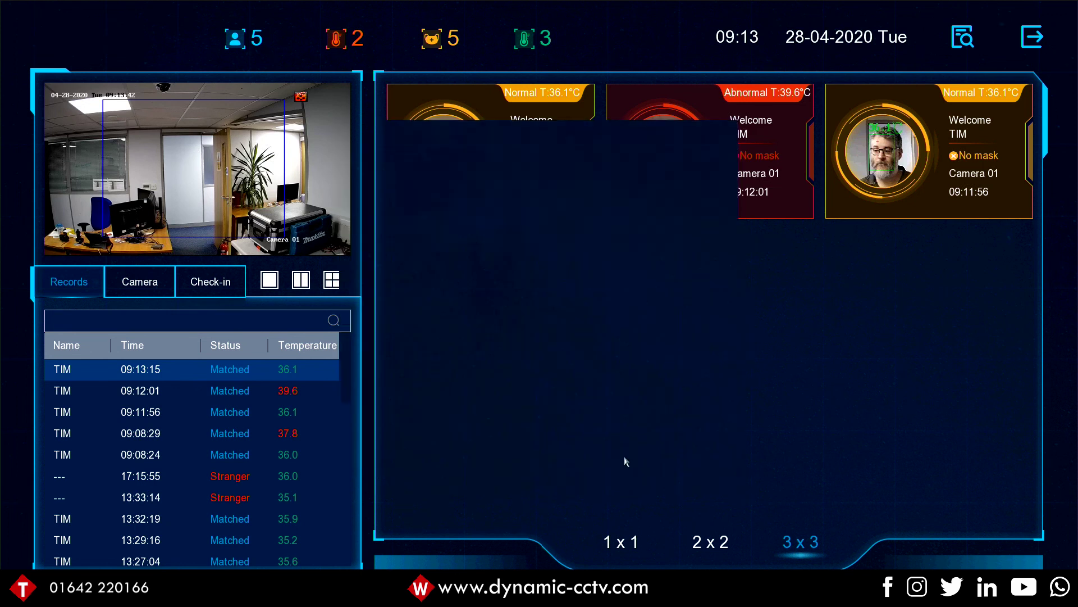